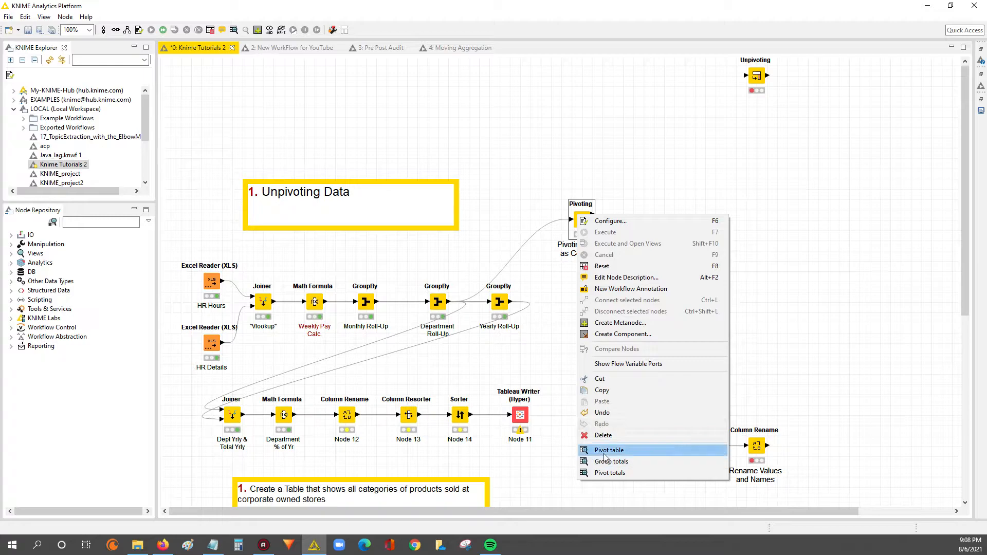
Step: Examine the department rows and the yearly columns 2013 to 2020 in the Pivoting node's pivot table
{"action": "left_click_drag", "start_coordinate": [252, 140], "coordinate": [259, 184]}
{"action": "left_click_drag", "start_coordinate": [307, 136], "coordinate": [584, 144]}
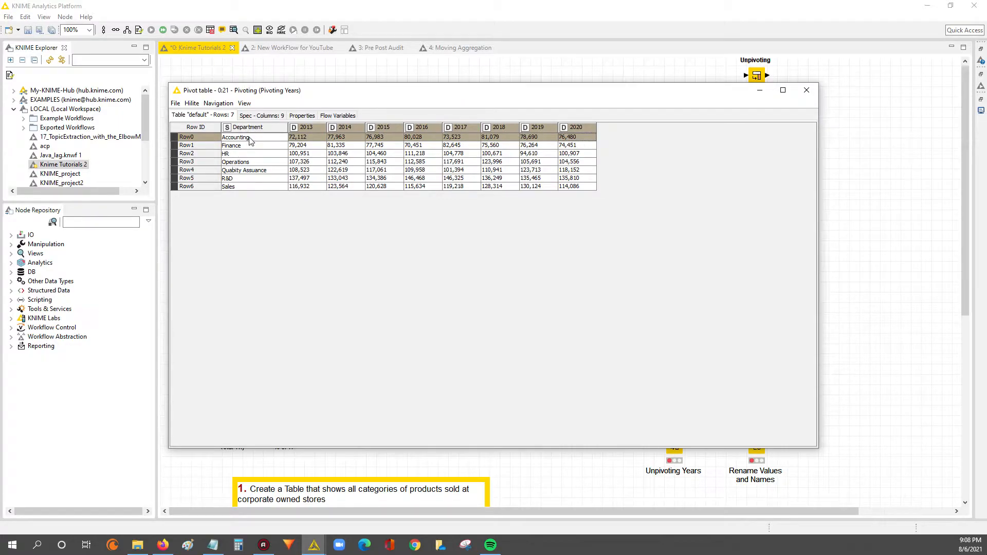
{"action": "left_click_drag", "start_coordinate": [251, 141], "coordinate": [253, 196]}
{"action": "left_click_drag", "start_coordinate": [298, 137], "coordinate": [573, 146]}
{"action": "left_click_drag", "start_coordinate": [249, 153], "coordinate": [263, 187]}
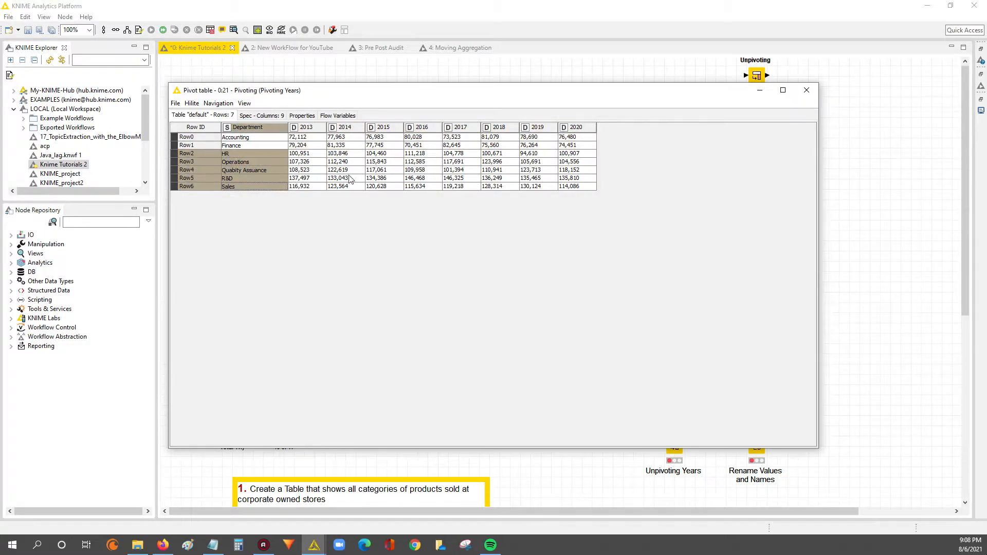
{"action": "left_click", "coordinate": [254, 137]}
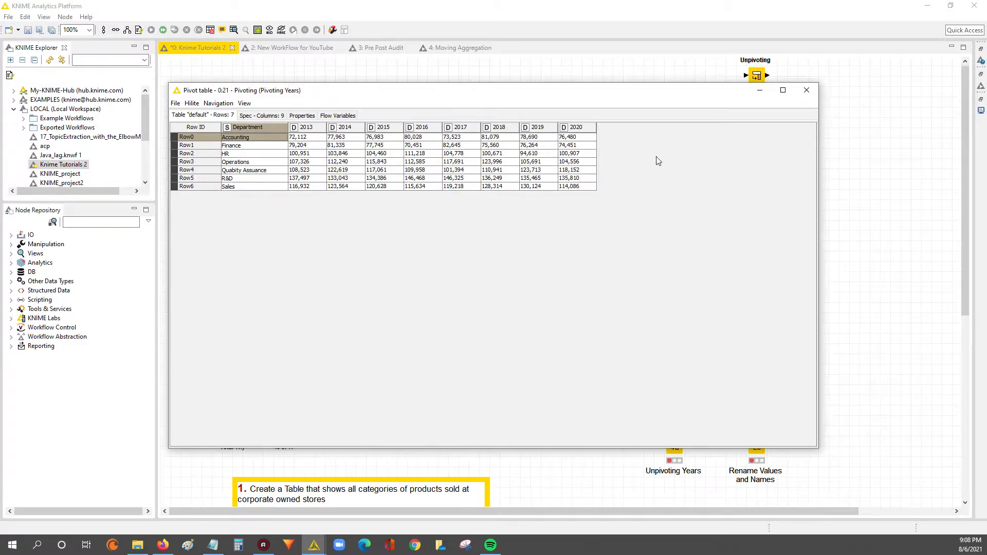
{"action": "left_click", "coordinate": [807, 90]}
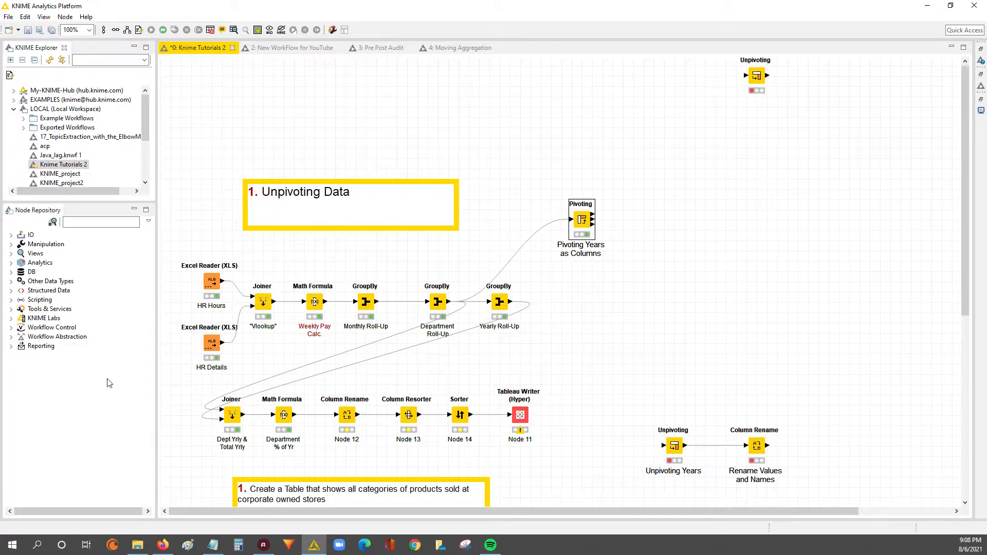
Step: Find the Unpivoting node, add it connected to the Pivoting node's first output, and clear its default label
{"action": "left_click", "coordinate": [81, 210]}
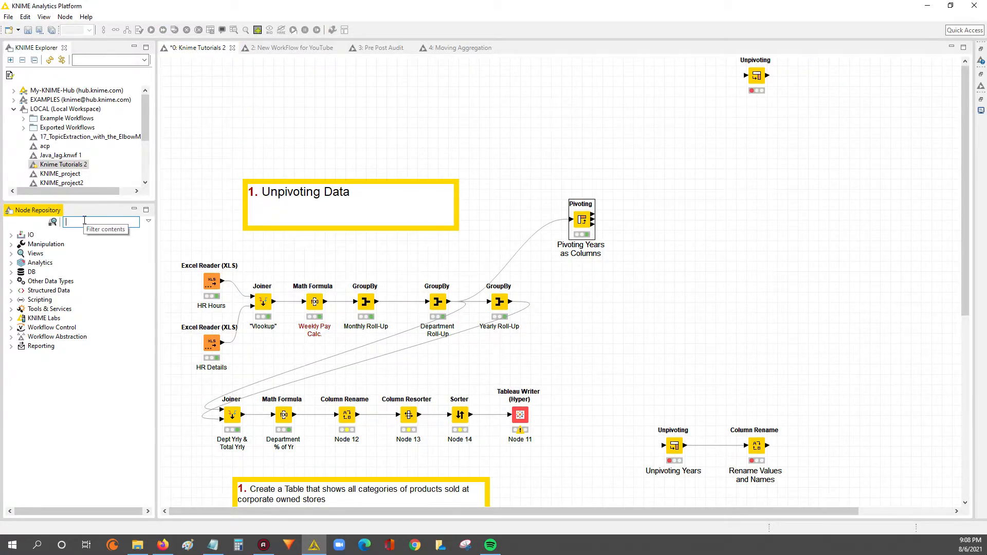
{"action": "type", "text": "unpivot"}
{"action": "left_click", "coordinate": [72, 263]}
{"action": "left_click_drag", "start_coordinate": [72, 263], "coordinate": [633, 226]}
{"action": "left_click", "coordinate": [636, 244]}
{"action": "key", "text": "BackSpace"}
Step: Look over the Unpivoting node's settings and recheck the Department column and yearly values in the Pivoting node's pivot table
{"action": "double_click", "coordinate": [635, 218]}
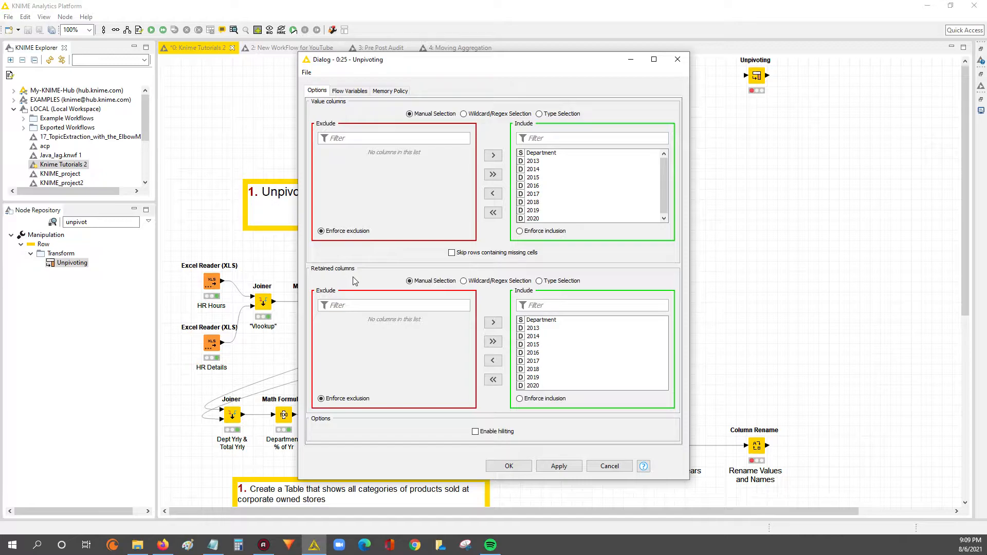
{"action": "left_click", "coordinate": [616, 469]}
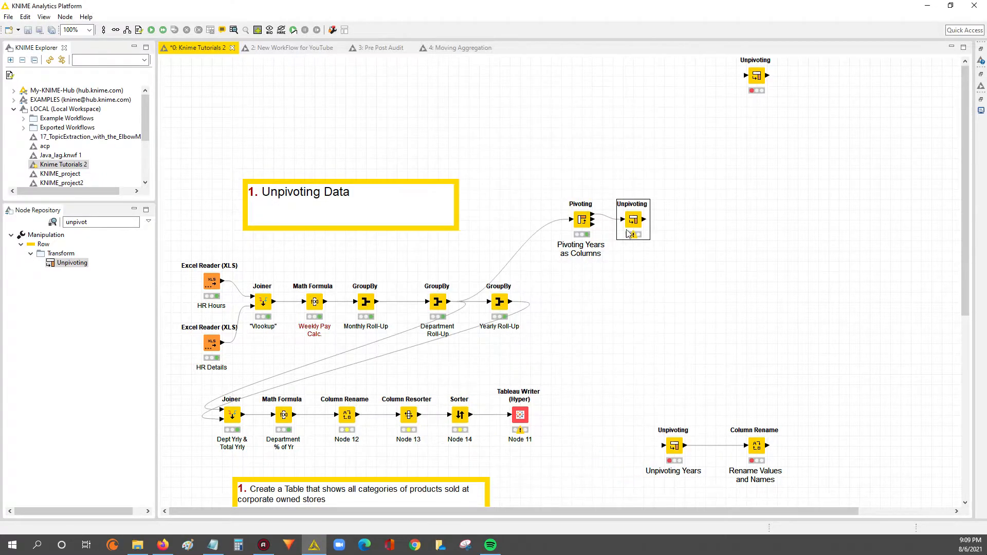
{"action": "right_click", "coordinate": [581, 222]}
{"action": "left_click", "coordinate": [692, 462]}
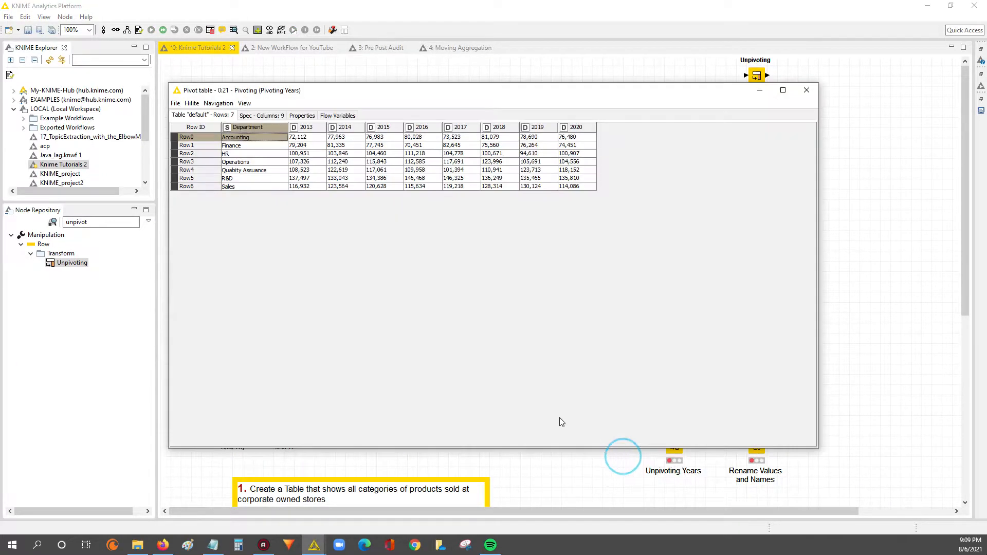
{"action": "left_click_drag", "start_coordinate": [247, 139], "coordinate": [258, 189]}
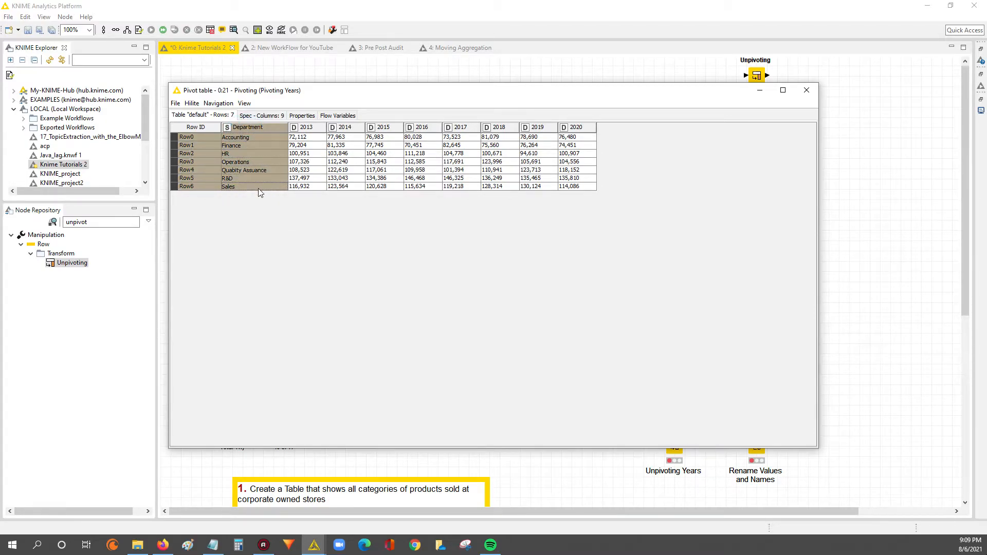
{"action": "left_click", "coordinate": [255, 137]}
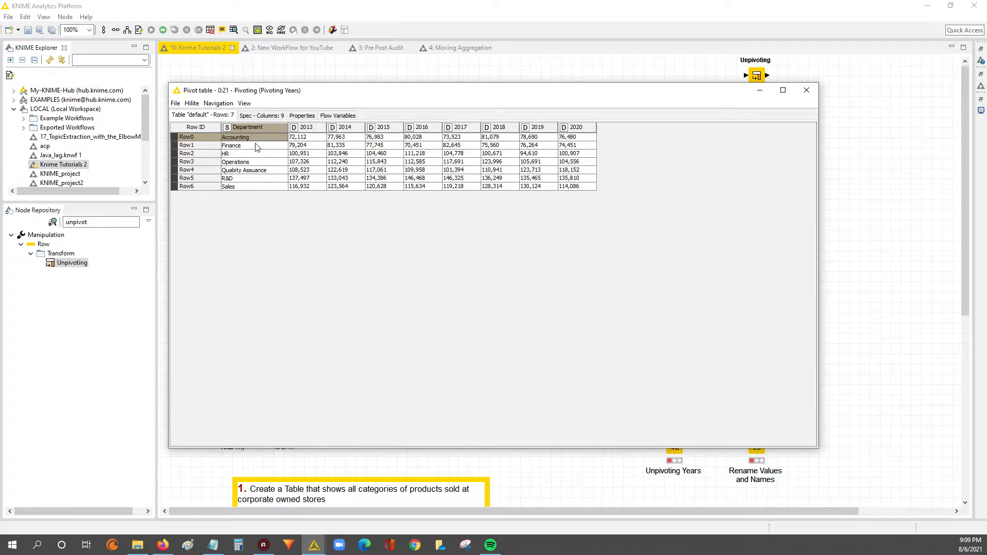
{"action": "left_click_drag", "start_coordinate": [256, 151], "coordinate": [249, 188]}
{"action": "left_click_drag", "start_coordinate": [258, 137], "coordinate": [256, 187]}
{"action": "left_click_drag", "start_coordinate": [315, 140], "coordinate": [586, 193]}
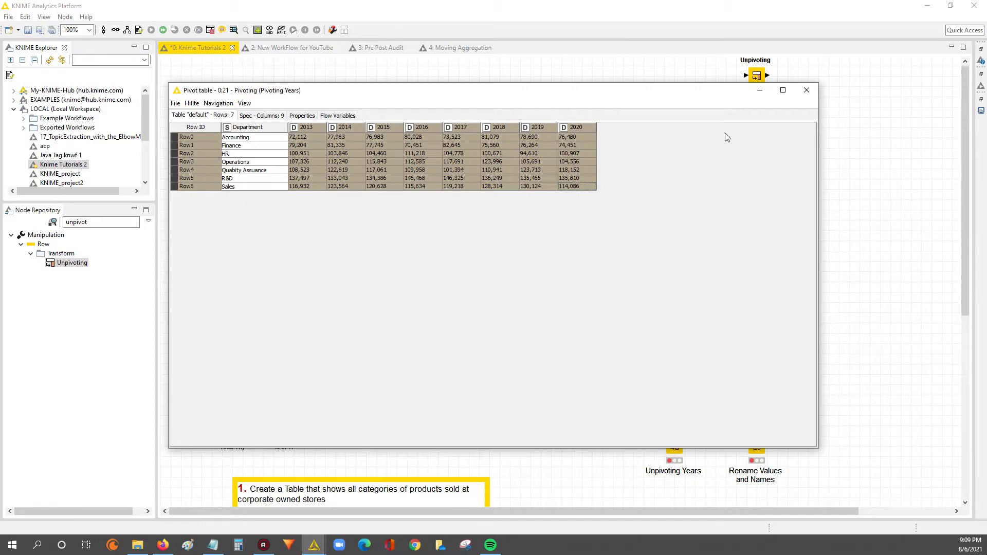
{"action": "left_click", "coordinate": [806, 90]}
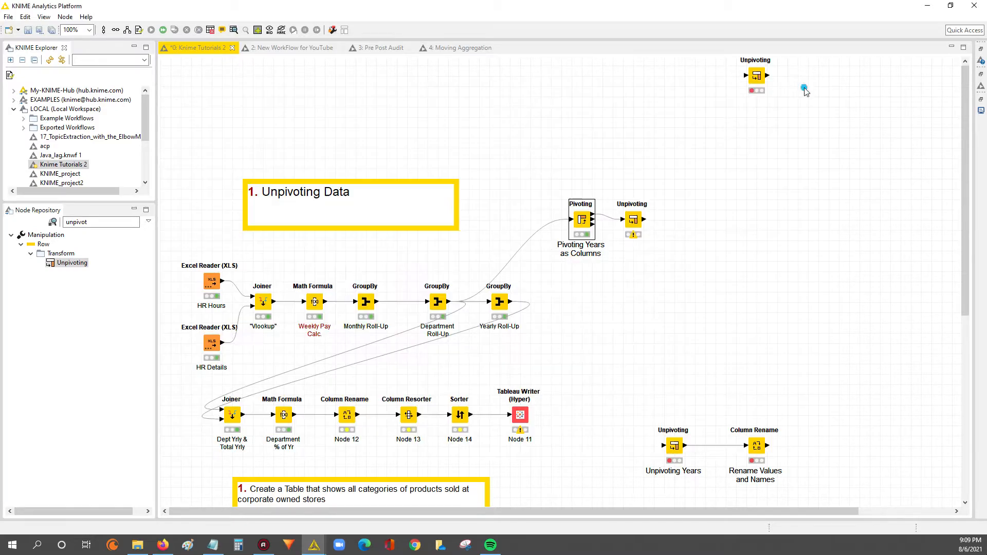
Step: In the new Unpivoting node, exclude 2013 to 2020 from the retained columns so only Department is included
{"action": "double_click", "coordinate": [633, 222]}
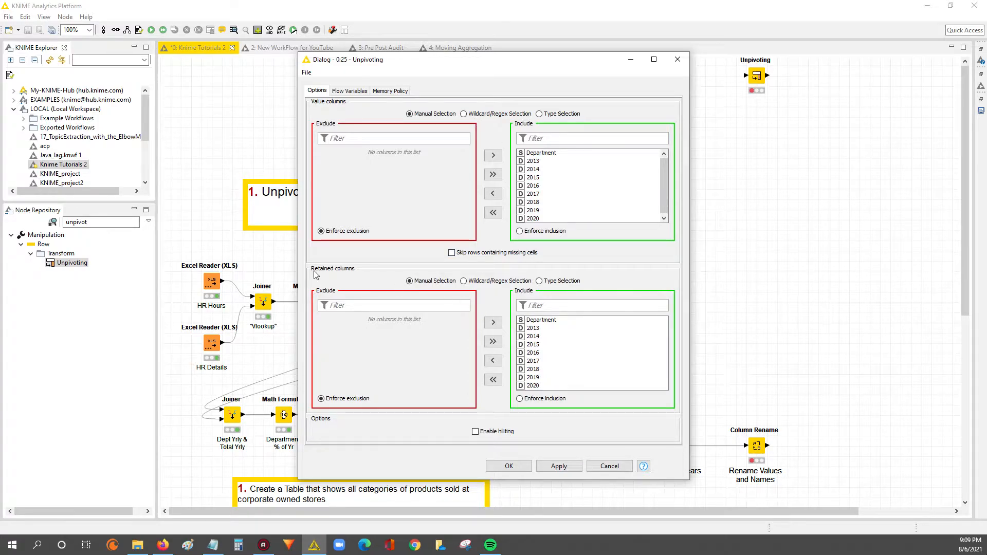
{"action": "left_click", "coordinate": [540, 329]}
{"action": "left_click", "coordinate": [534, 386], "text": "shift"}
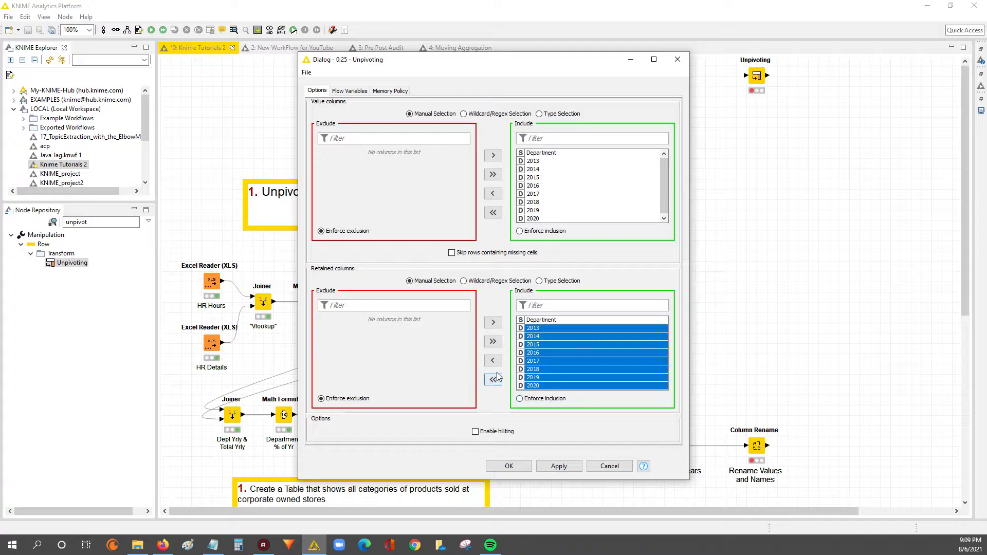
{"action": "left_click", "coordinate": [492, 361]}
{"action": "left_click", "coordinate": [542, 321]}
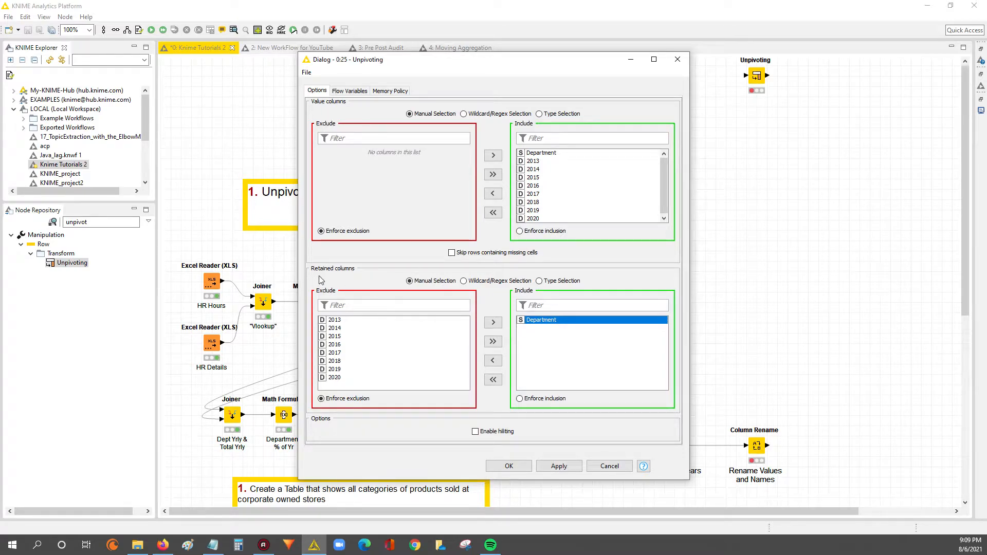
Step: Exclude Department from the Unpivoting node's value columns, keeping 2013 to 2020 included, and execute the node
{"action": "left_click", "coordinate": [547, 154]}
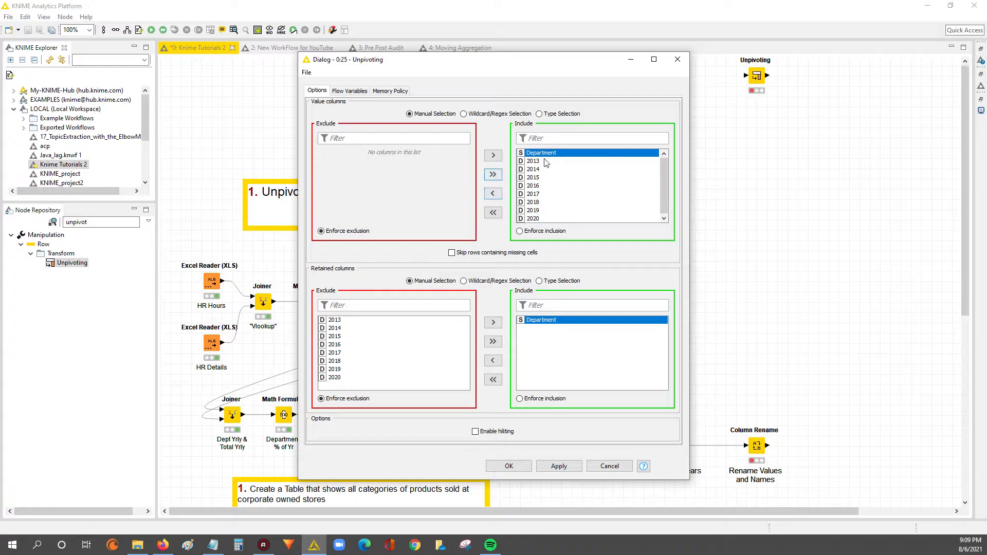
{"action": "left_click", "coordinate": [492, 193]}
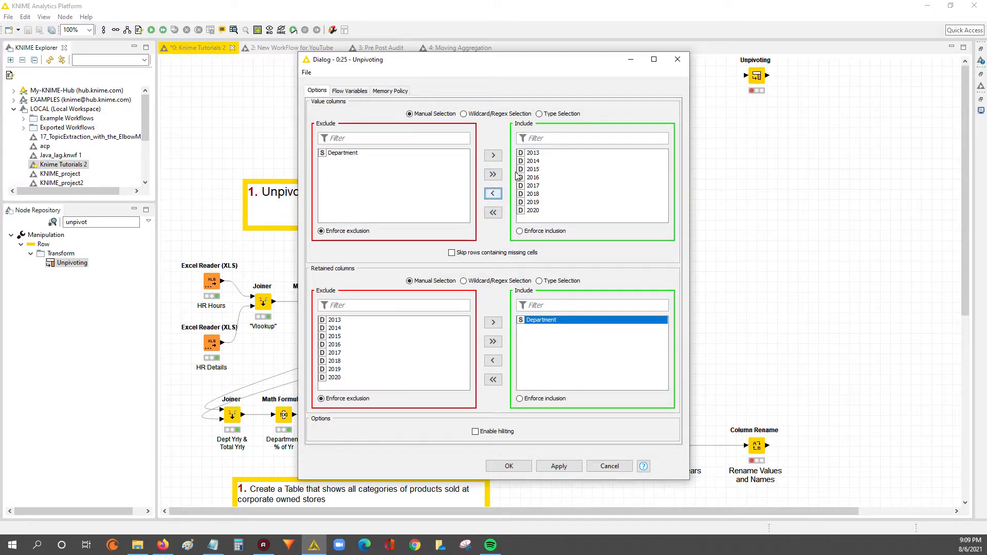
{"action": "left_click_drag", "start_coordinate": [538, 154], "coordinate": [535, 219]}
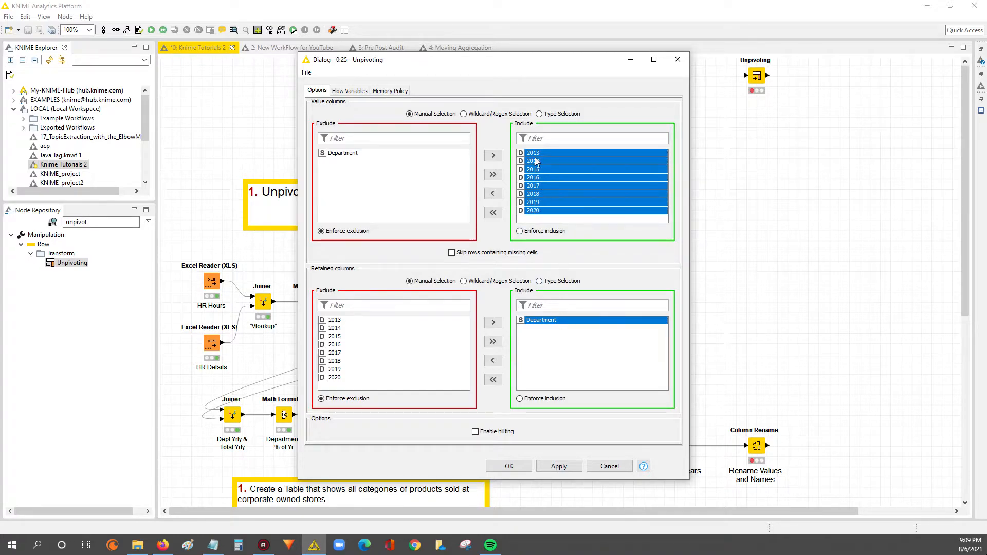
{"action": "left_click_drag", "start_coordinate": [535, 153], "coordinate": [544, 215]}
{"action": "left_click", "coordinate": [559, 466]}
{"action": "left_click", "coordinate": [509, 466]}
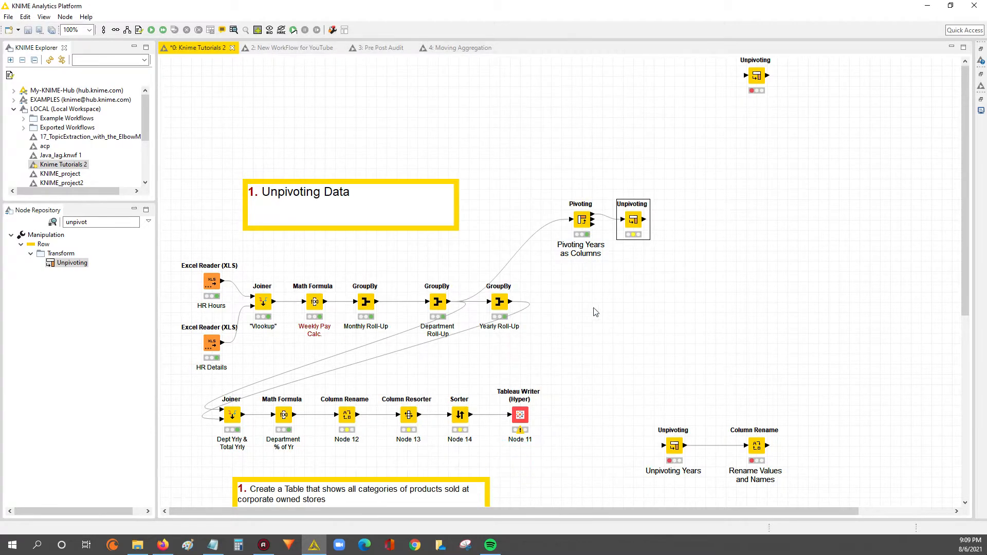
{"action": "right_click", "coordinate": [632, 221]}
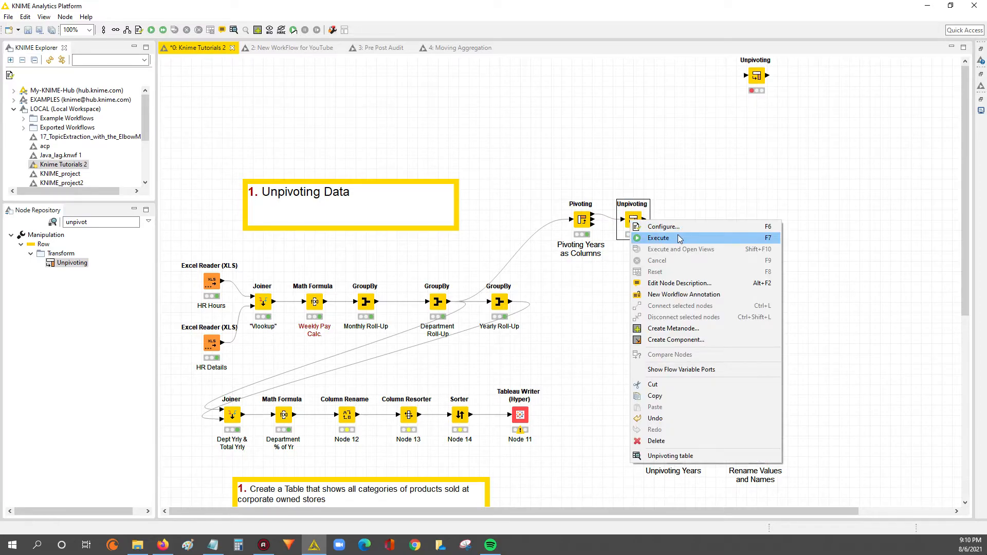
{"action": "left_click", "coordinate": [679, 239]}
Step: Examine the ColumnNames, ColumnValues and Department columns in the Unpivoting node's output table, widening them to be readable
{"action": "right_click", "coordinate": [623, 204]}
{"action": "left_click", "coordinate": [669, 445]}
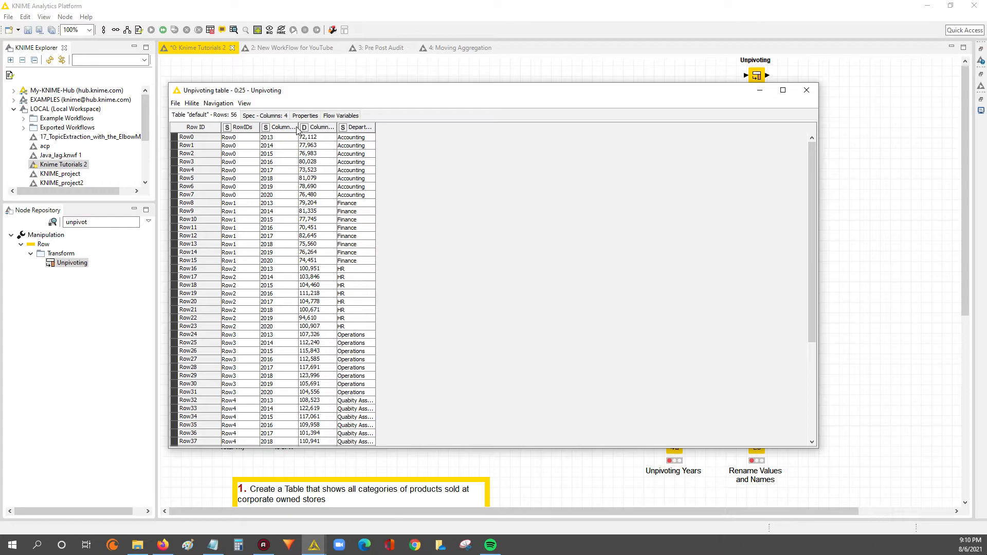
{"action": "left_click_drag", "start_coordinate": [297, 127], "coordinate": [420, 127]}
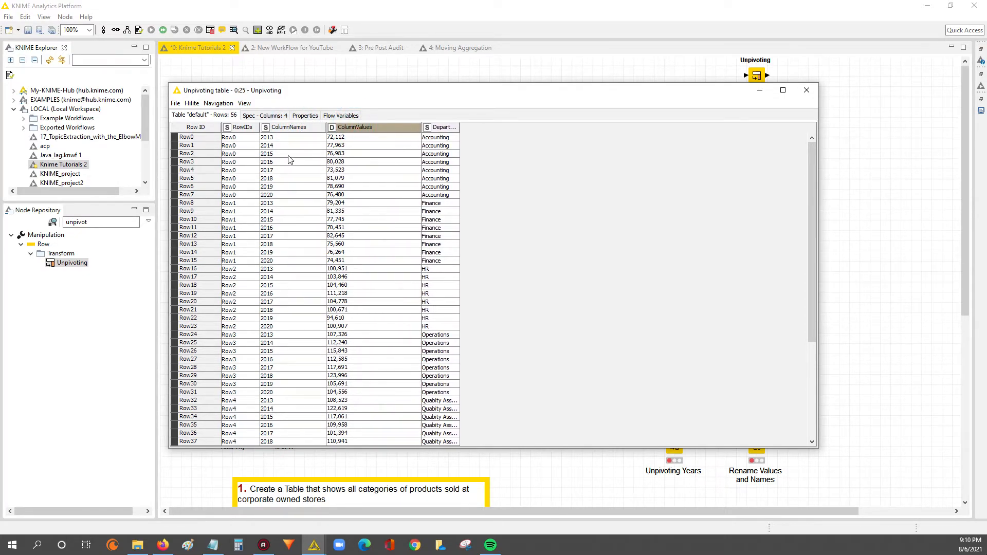
{"action": "left_click_drag", "start_coordinate": [282, 138], "coordinate": [295, 378]}
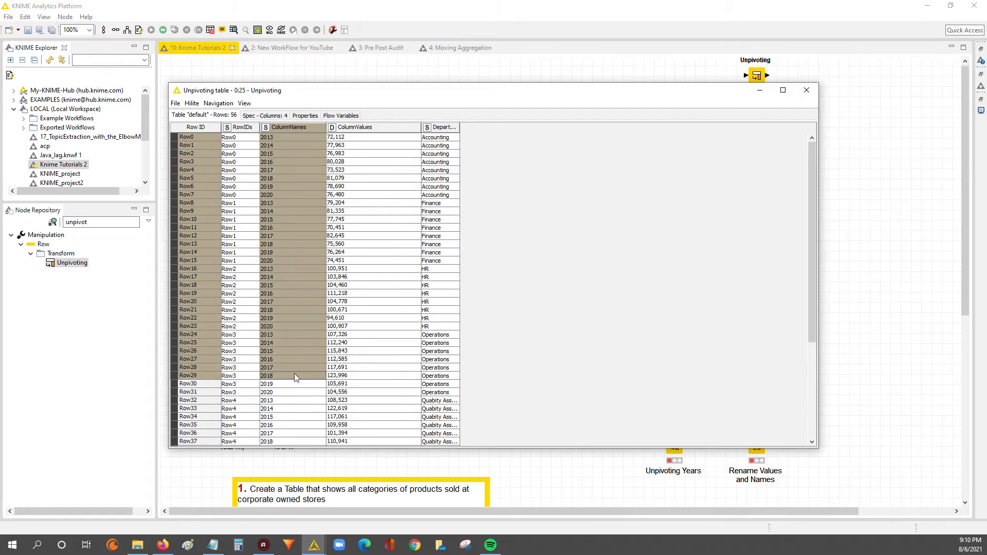
{"action": "left_click_drag", "start_coordinate": [364, 136], "coordinate": [361, 339]}
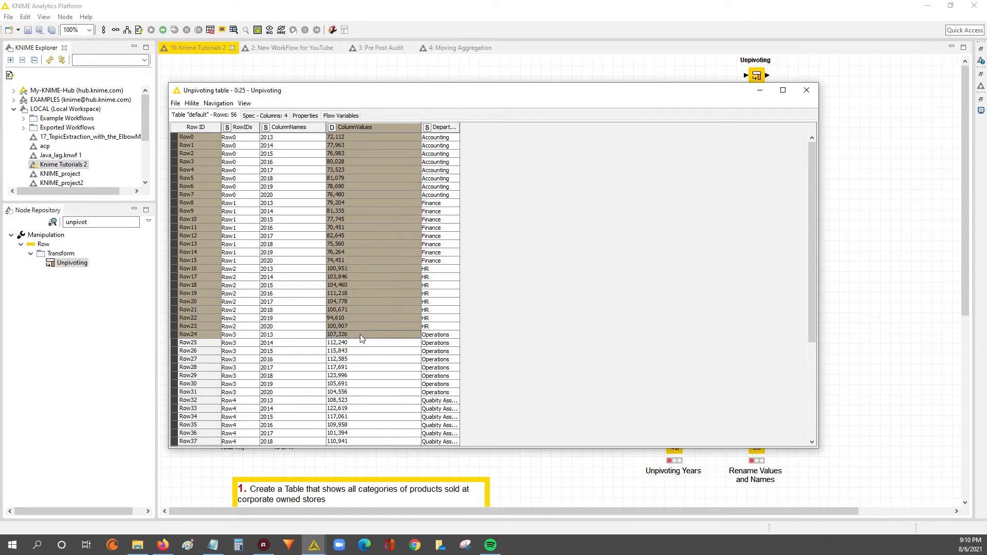
{"action": "left_click_drag", "start_coordinate": [347, 138], "coordinate": [363, 331]}
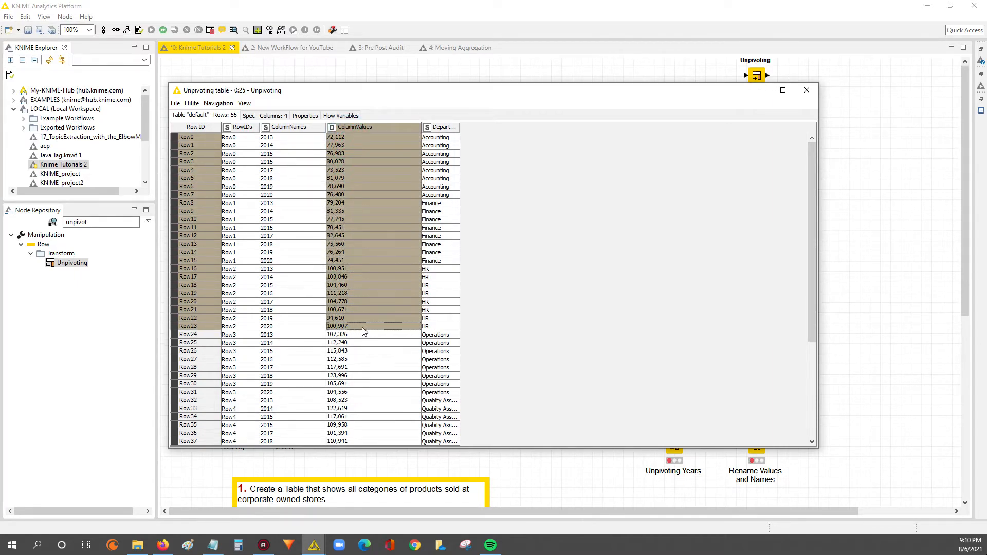
{"action": "left_click_drag", "start_coordinate": [460, 128], "coordinate": [493, 128]}
{"action": "left_click", "coordinate": [806, 90]}
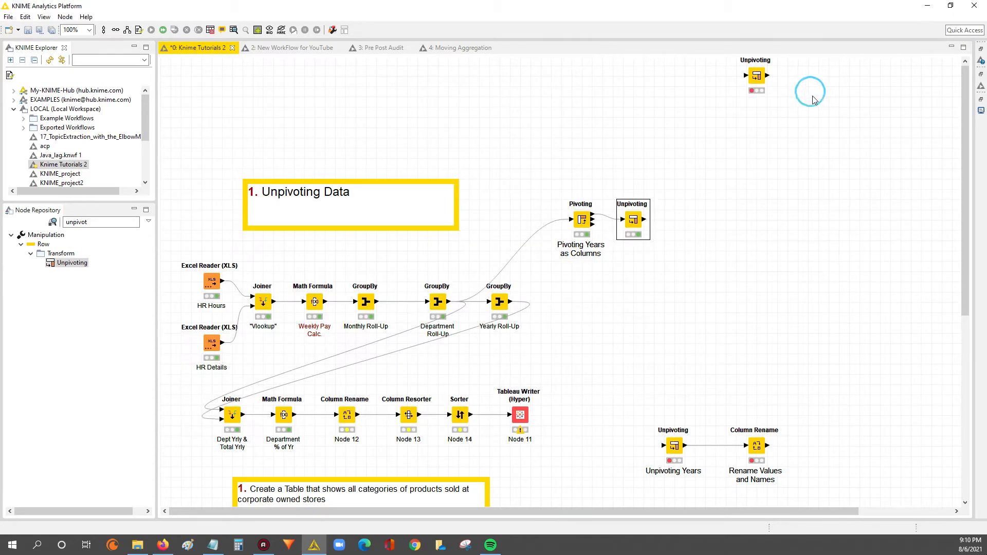
Step: Find the Column Rename node, add it connected after the new Unpivoting node, and clear its default label
{"action": "left_click", "coordinate": [50, 226]}
{"action": "type", "text": "rename"}
{"action": "left_click_drag", "start_coordinate": [79, 263], "coordinate": [693, 225]}
{"action": "double_click", "coordinate": [697, 245]}
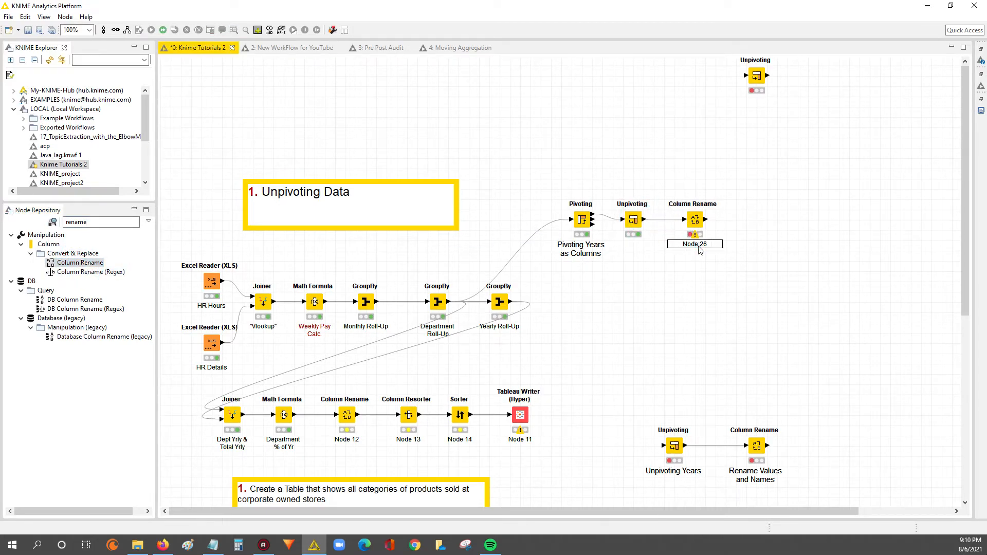
Step: In the new Column Rename node, rename ColumnNames to Year and ColumnValues to Department Wages, and execute the node
{"action": "double_click", "coordinate": [695, 220]}
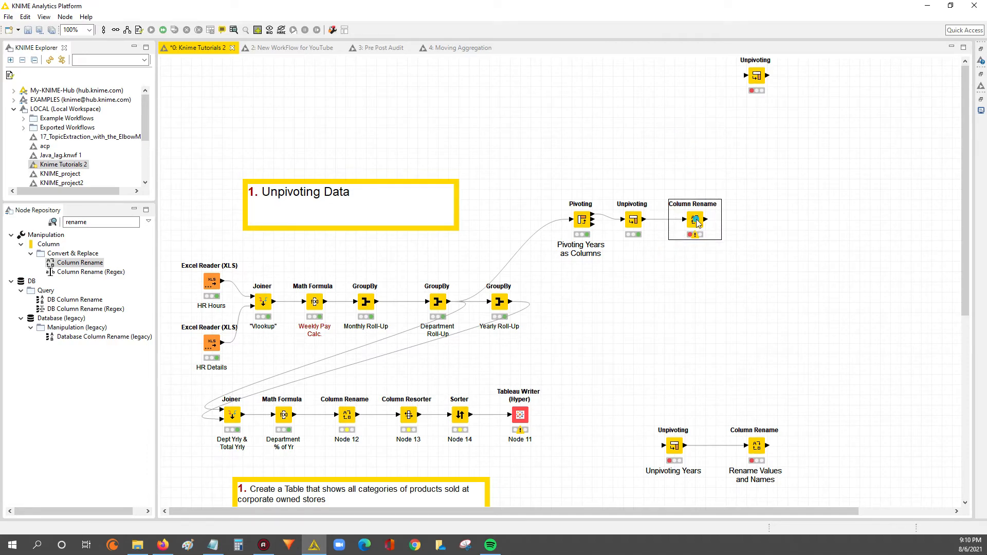
{"action": "double_click", "coordinate": [382, 262]}
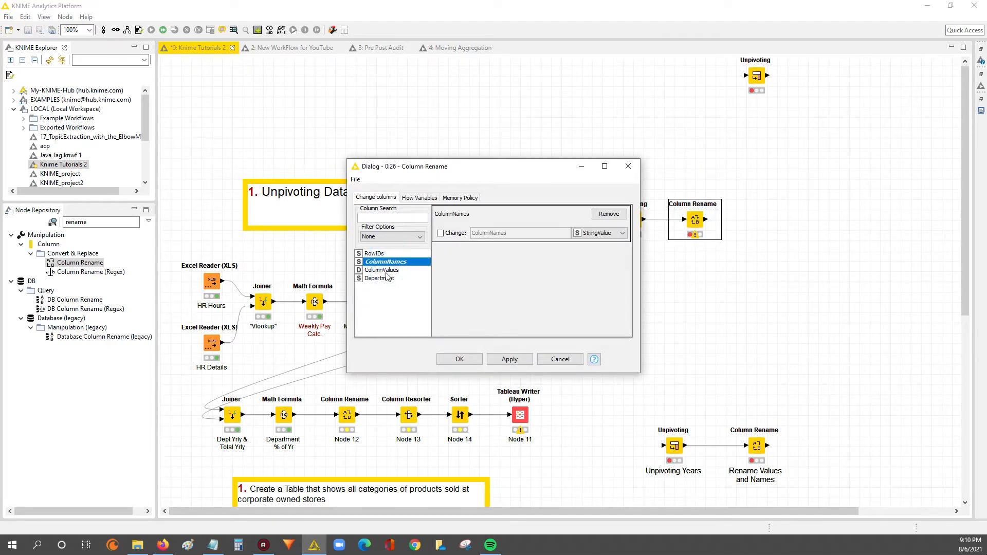
{"action": "double_click", "coordinate": [382, 270]}
{"action": "left_click", "coordinate": [448, 238]}
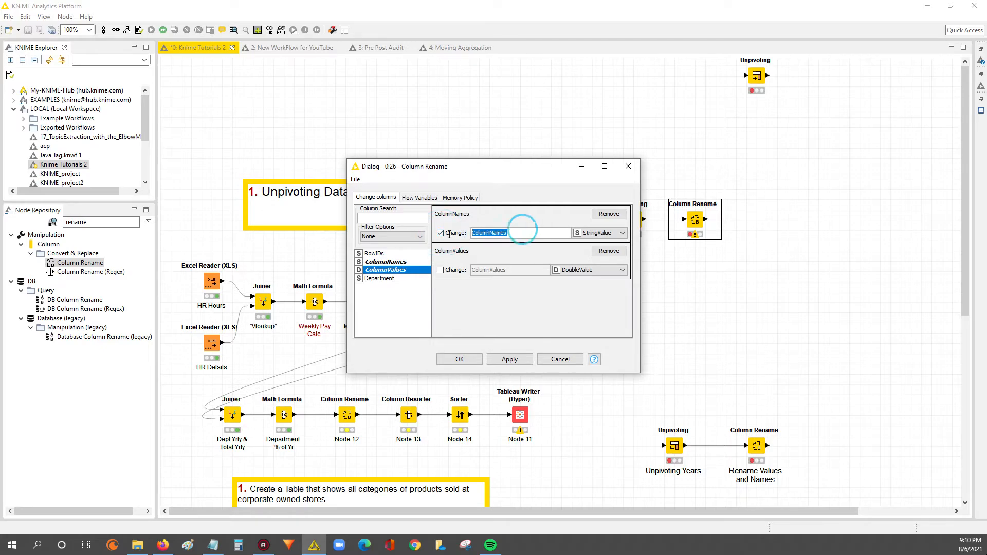
{"action": "type", "text": "Year"}
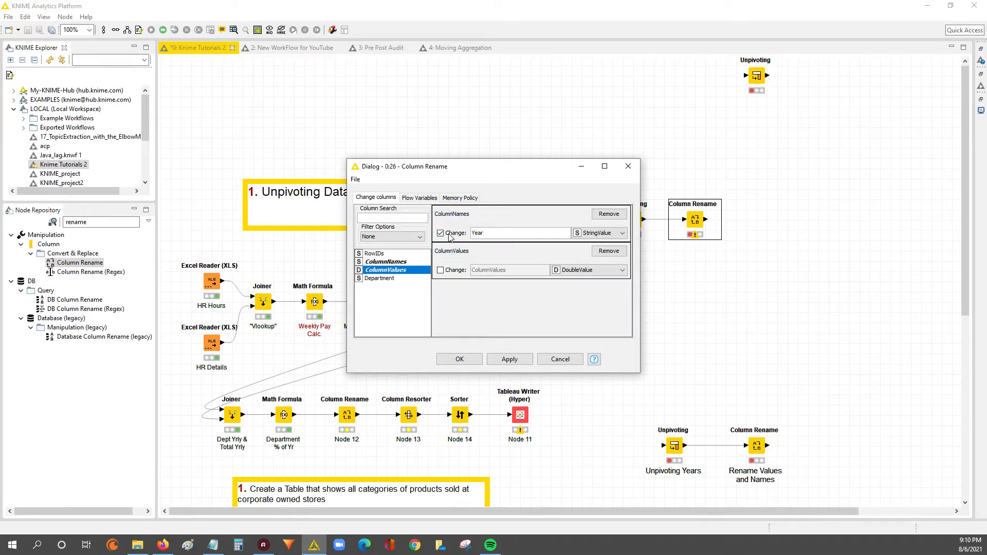
{"action": "left_click", "coordinate": [445, 272]}
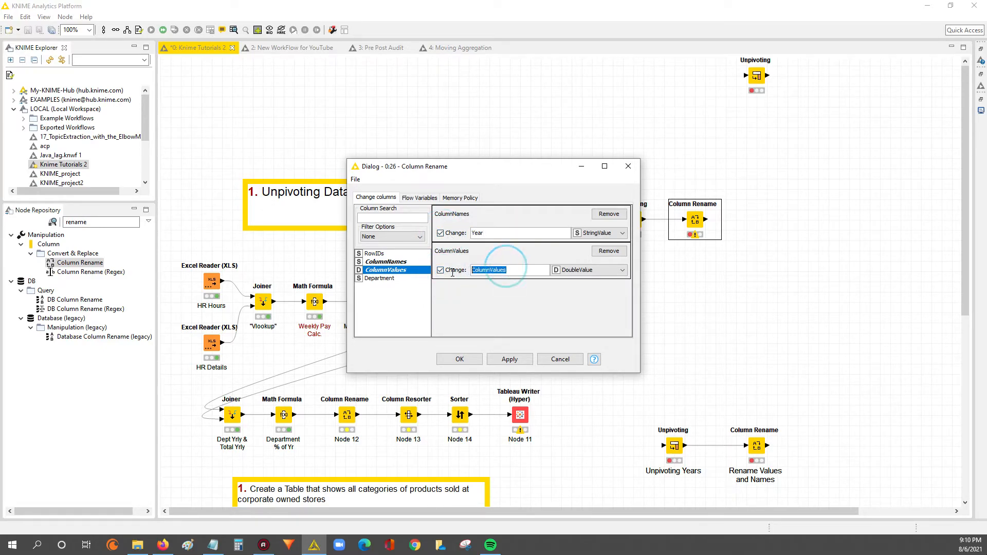
{"action": "type", "text": "Department Wages"}
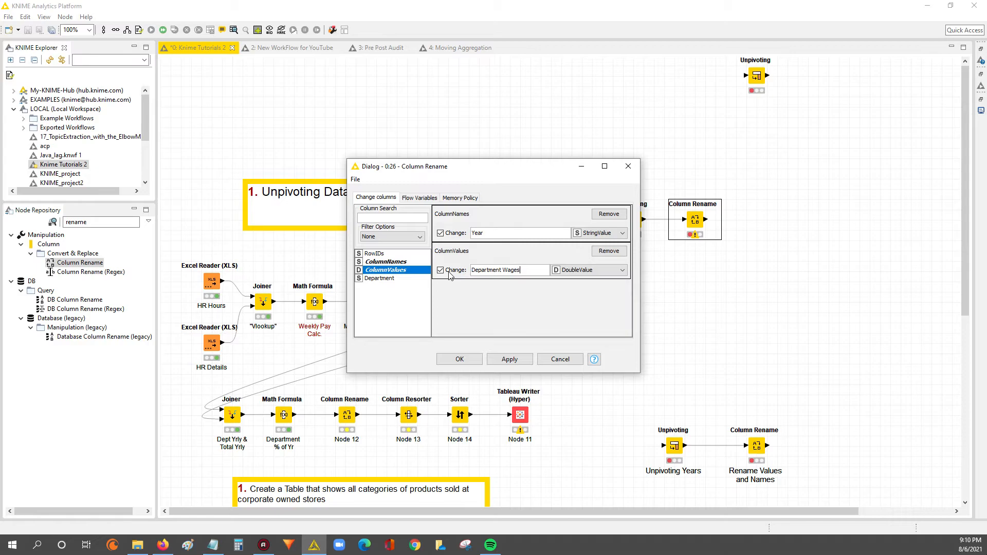
{"action": "left_click", "coordinate": [509, 359]}
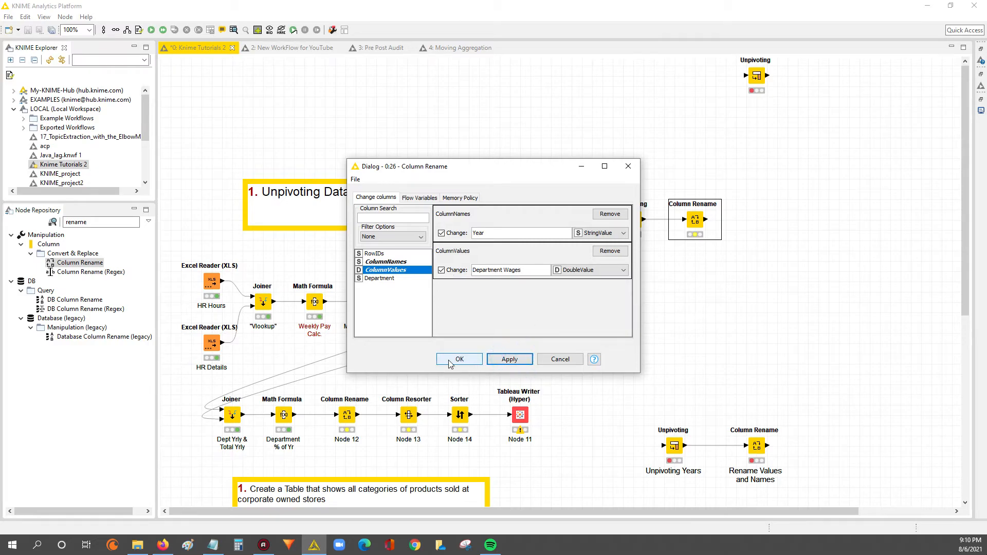
{"action": "left_click", "coordinate": [460, 359]}
{"action": "right_click", "coordinate": [691, 215]}
{"action": "left_click", "coordinate": [717, 232]}
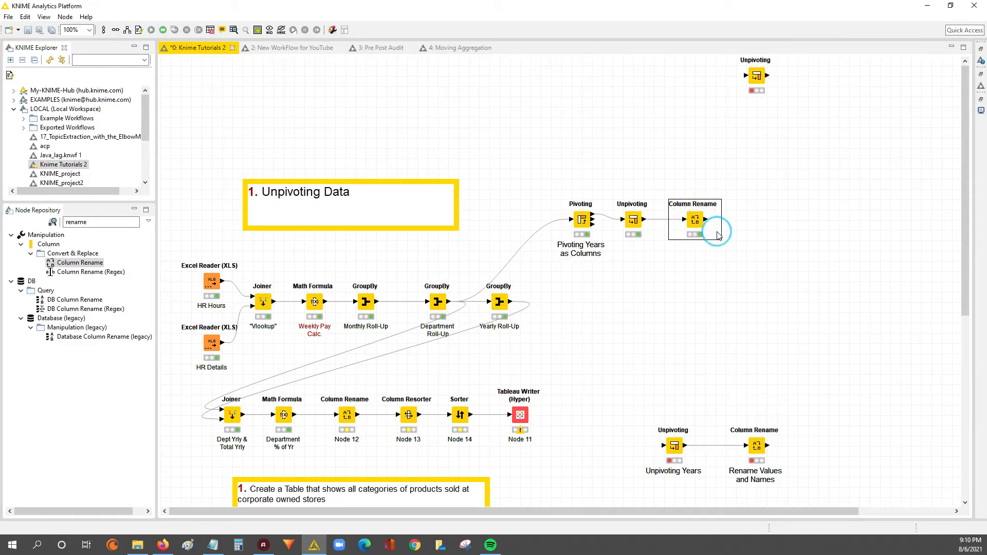
Step: View the Column Rename node's output table with the wages and department columns widened, and set its narrowed window aside
{"action": "right_click", "coordinate": [695, 224]}
{"action": "left_click", "coordinate": [744, 459]}
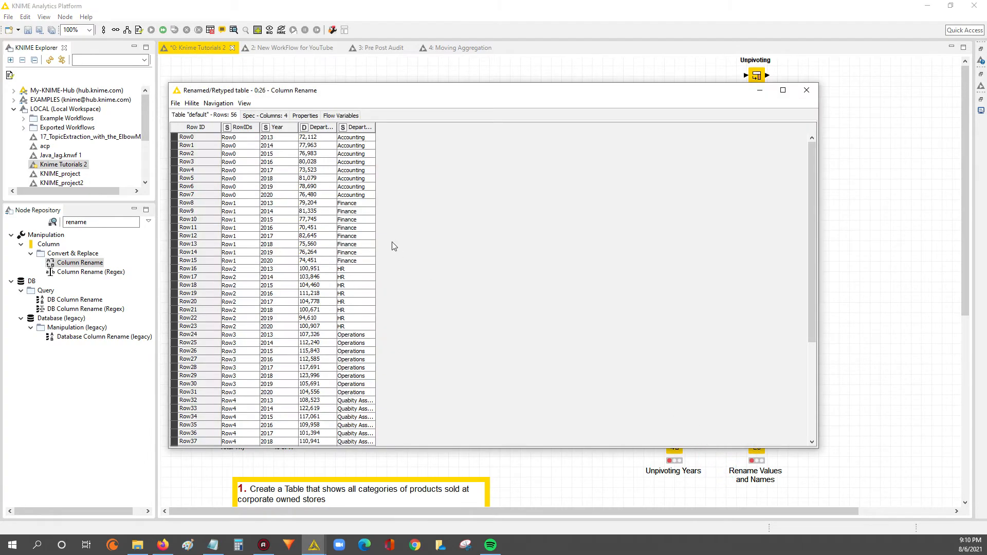
{"action": "left_click_drag", "start_coordinate": [335, 128], "coordinate": [451, 128]}
{"action": "left_click_drag", "start_coordinate": [442, 91], "coordinate": [548, 94]}
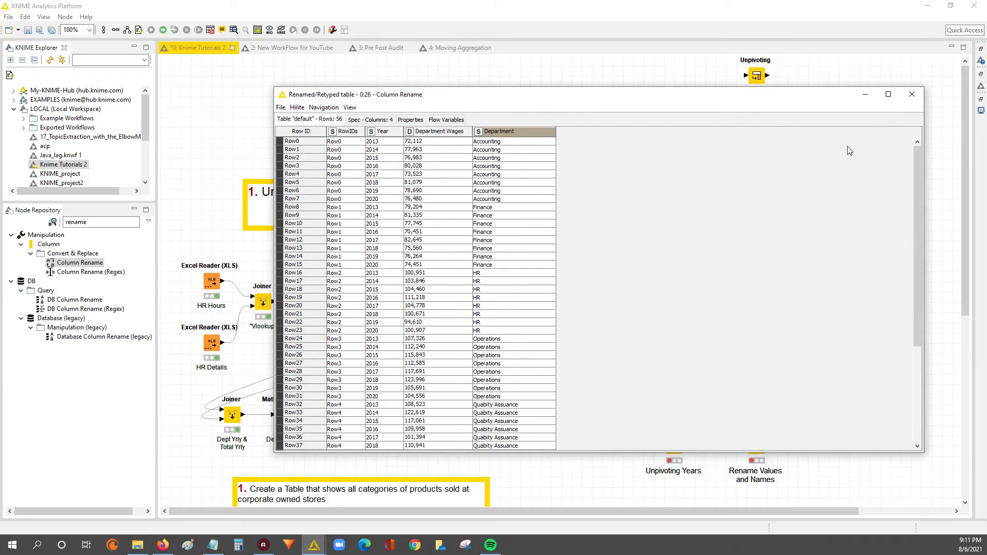
{"action": "left_click_drag", "start_coordinate": [927, 107], "coordinate": [620, 107]}
{"action": "left_click_drag", "start_coordinate": [508, 95], "coordinate": [832, 96]}
Step: View the Pivoting node's pivot table in a smaller window placed clear of the renamed output table
{"action": "right_click", "coordinate": [582, 220]}
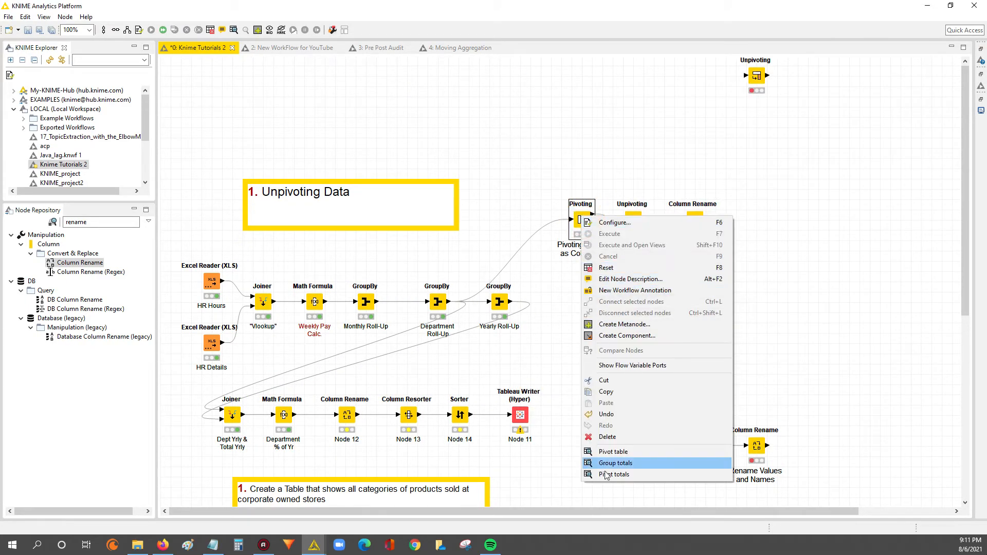
{"action": "left_click", "coordinate": [615, 455]}
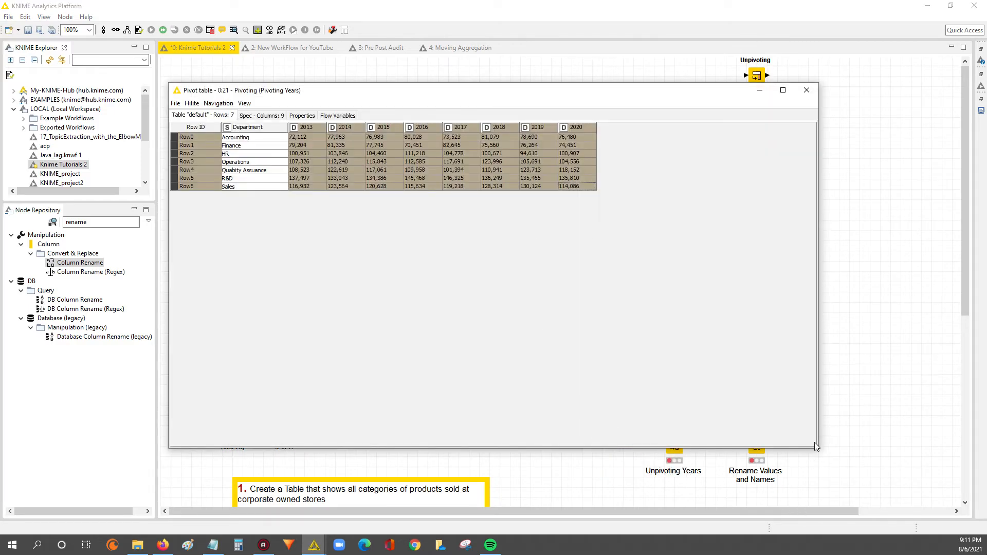
{"action": "left_click_drag", "start_coordinate": [820, 447], "coordinate": [717, 228]}
{"action": "left_click_drag", "start_coordinate": [514, 90], "coordinate": [391, 110]}
Step: Bring up the renamed output table beside the pivot table and compare its Year, Department Wages and Department rows
{"action": "mouse_move", "coordinate": [314, 545]}
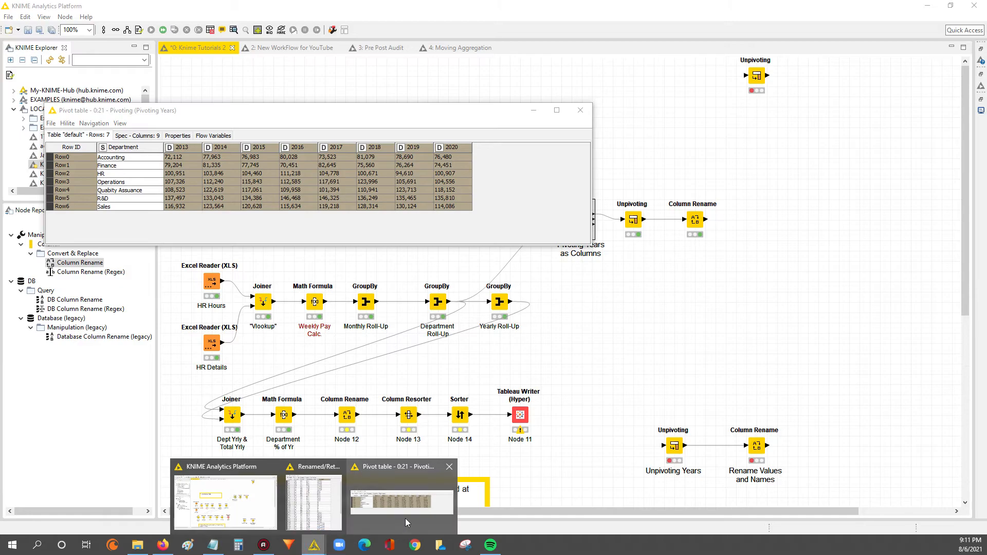
{"action": "left_click", "coordinate": [322, 510]}
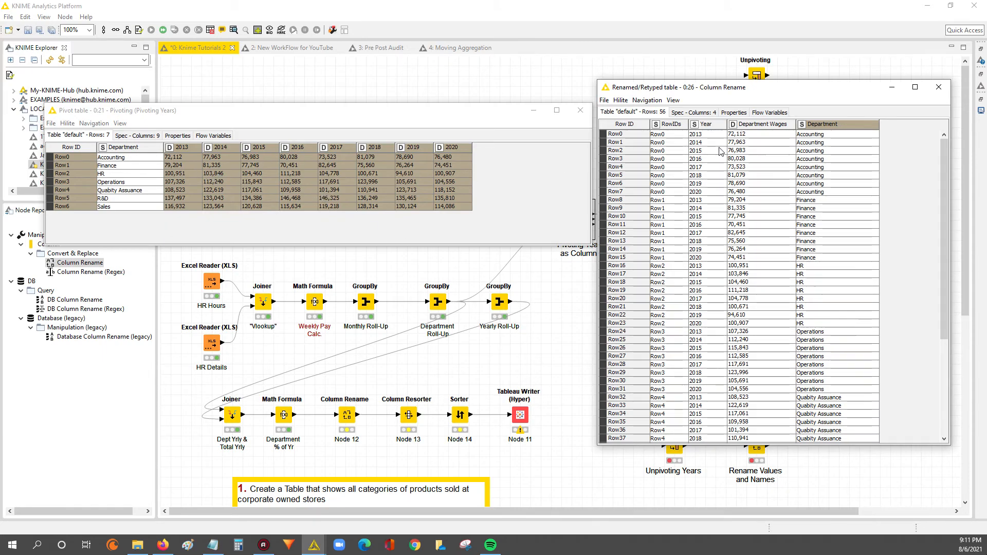
{"action": "left_click_drag", "start_coordinate": [720, 135], "coordinate": [844, 273]}
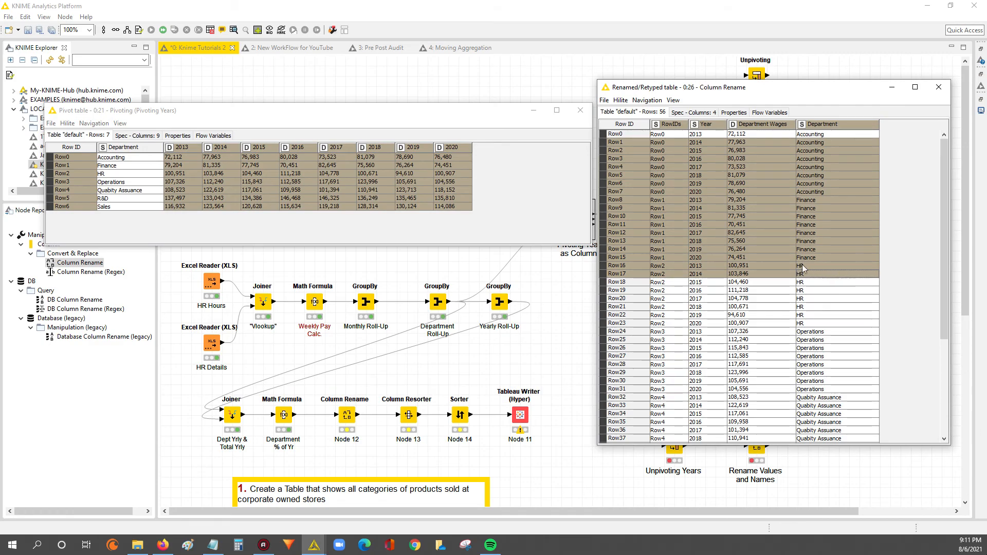
{"action": "left_click_drag", "start_coordinate": [663, 219], "coordinate": [865, 348]}
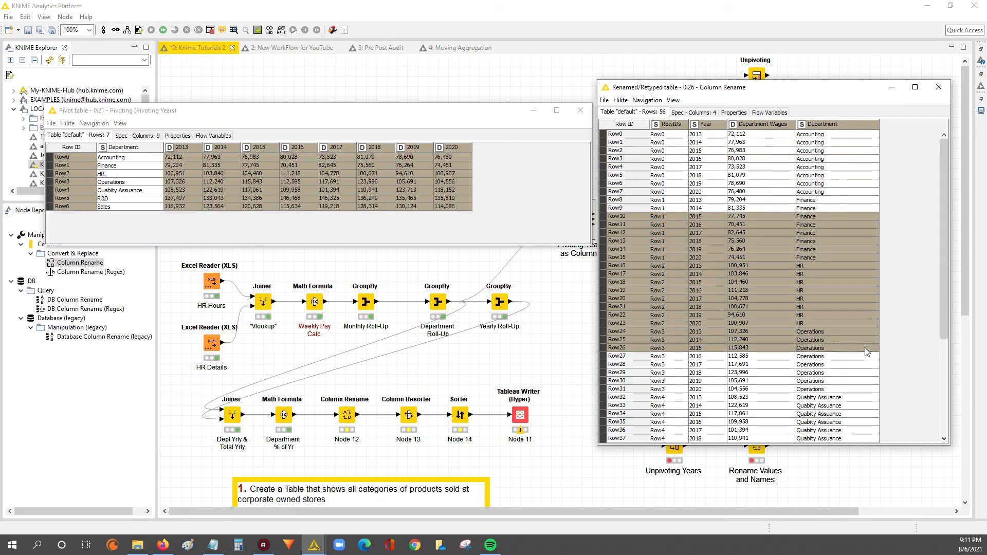